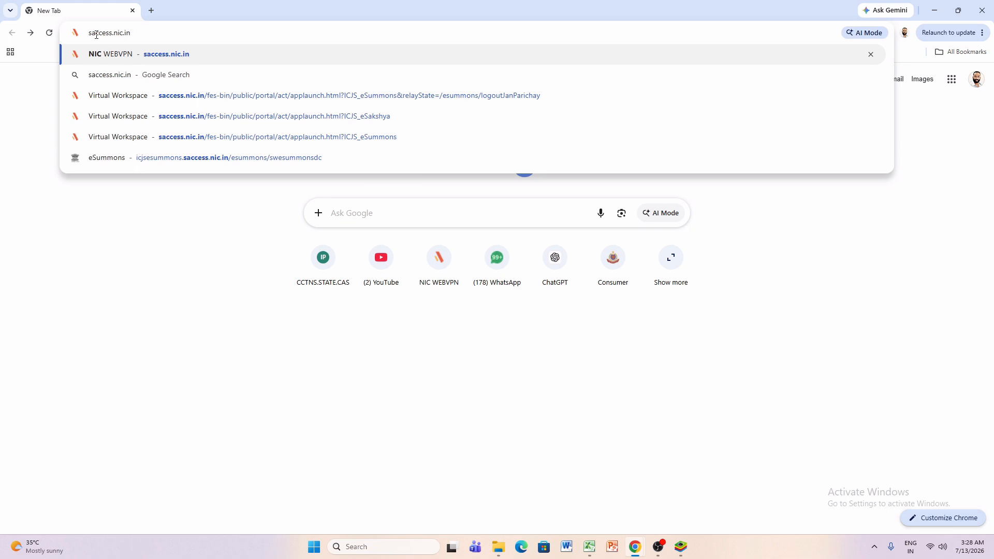
Step: Load the NIC WebVPN sign-in page at saccess.nic.in
key(Return)
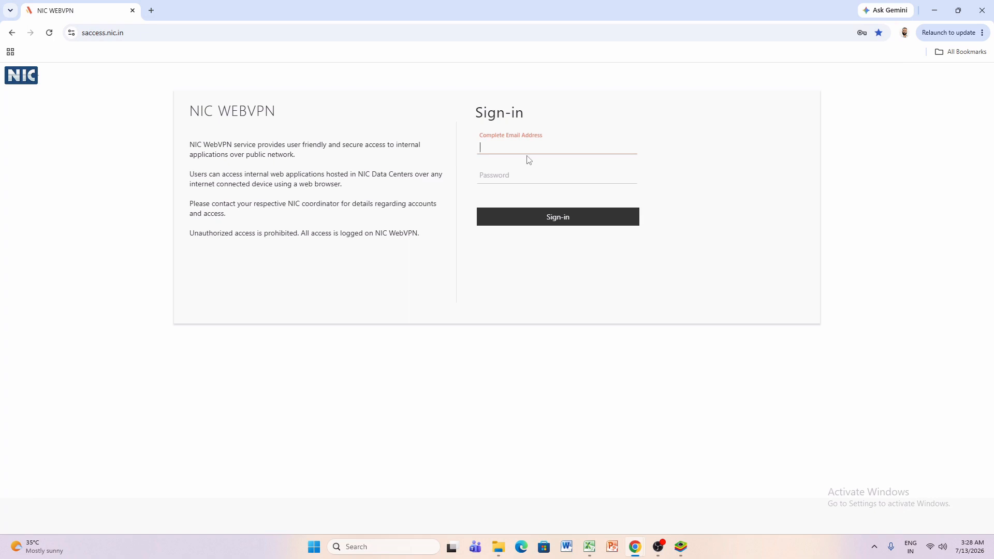
Step: Sign in to WebVPN using the autofilled saved credentials and a mobile-token one-time code
click(628, 197)
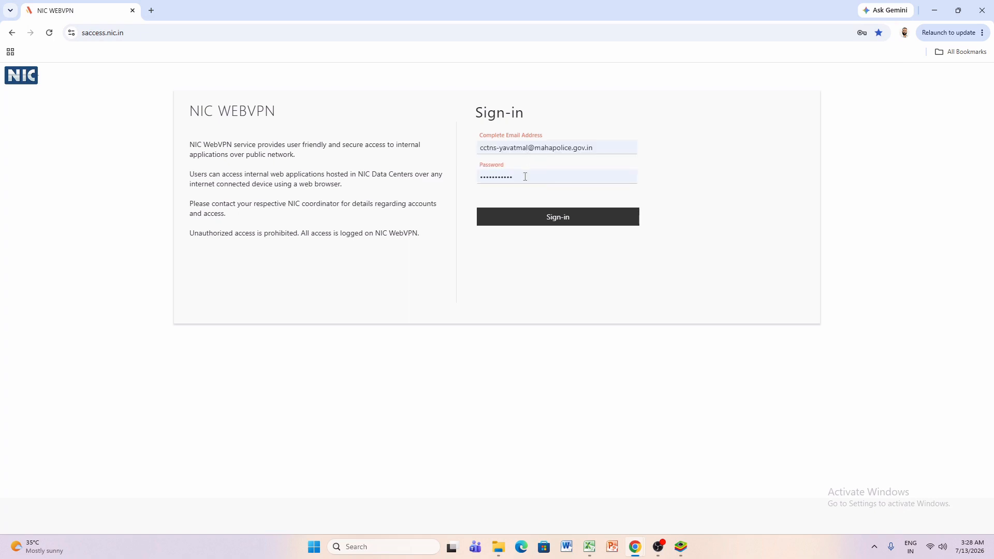
click(556, 221)
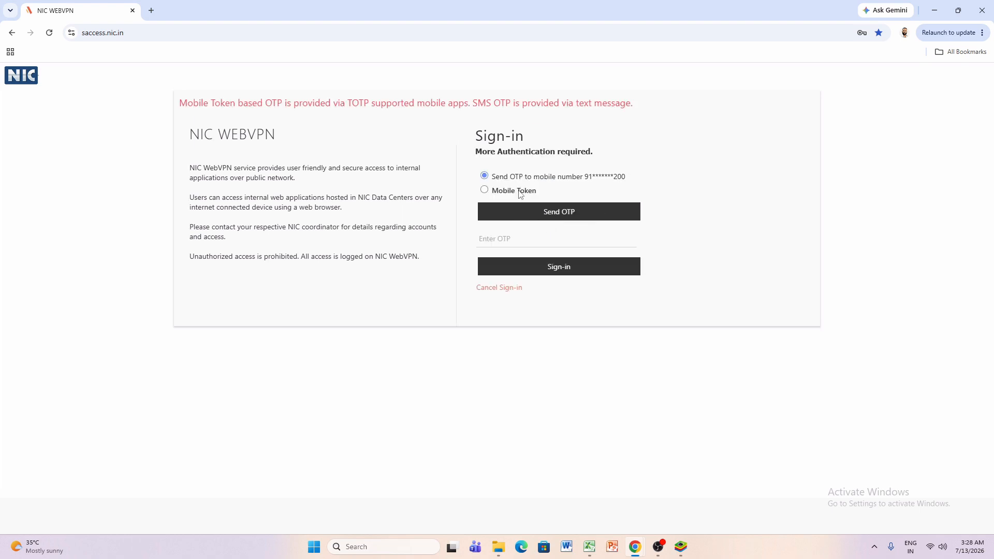
click(520, 191)
click(535, 222)
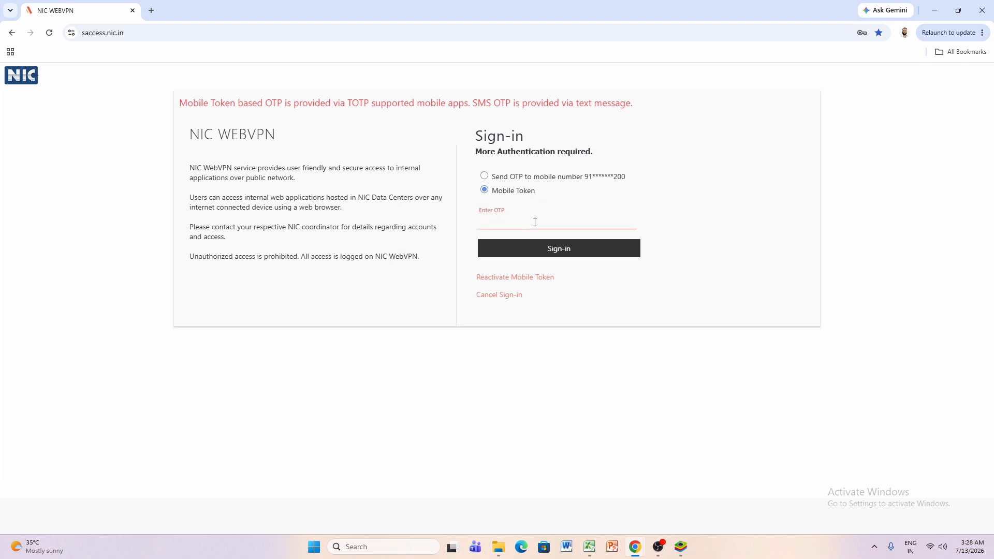
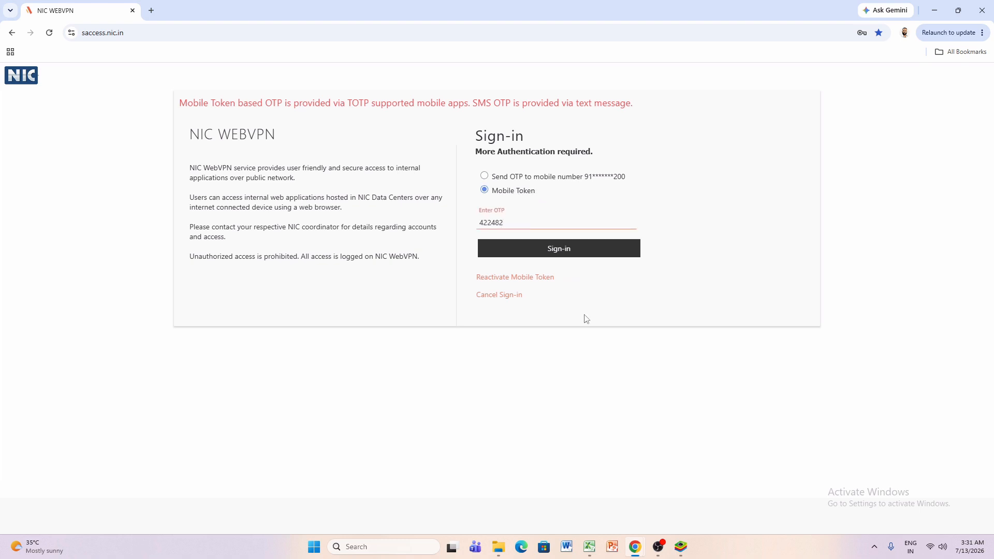
click(528, 251)
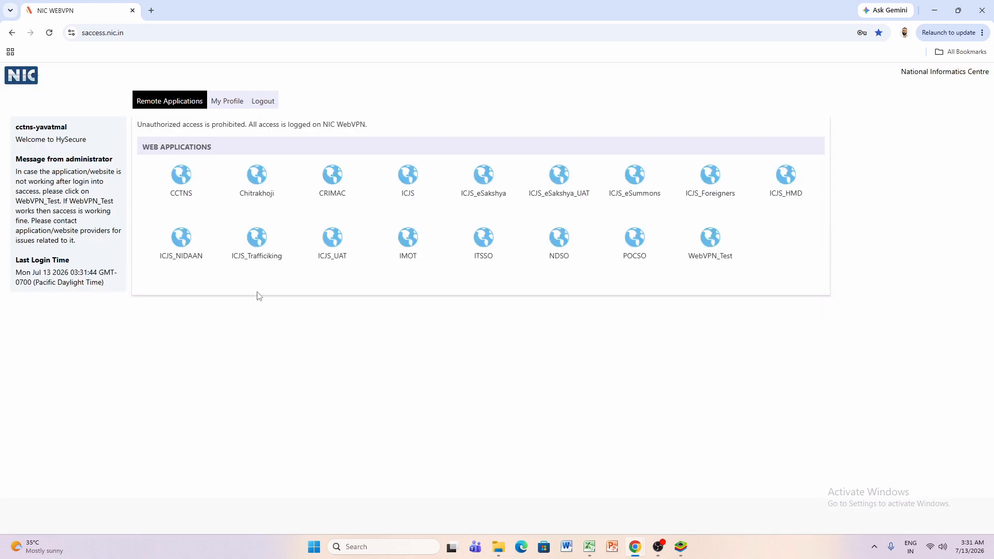
Step: Launch the ICJS_eSummons application and choose Login with Jan Parichay
click(642, 190)
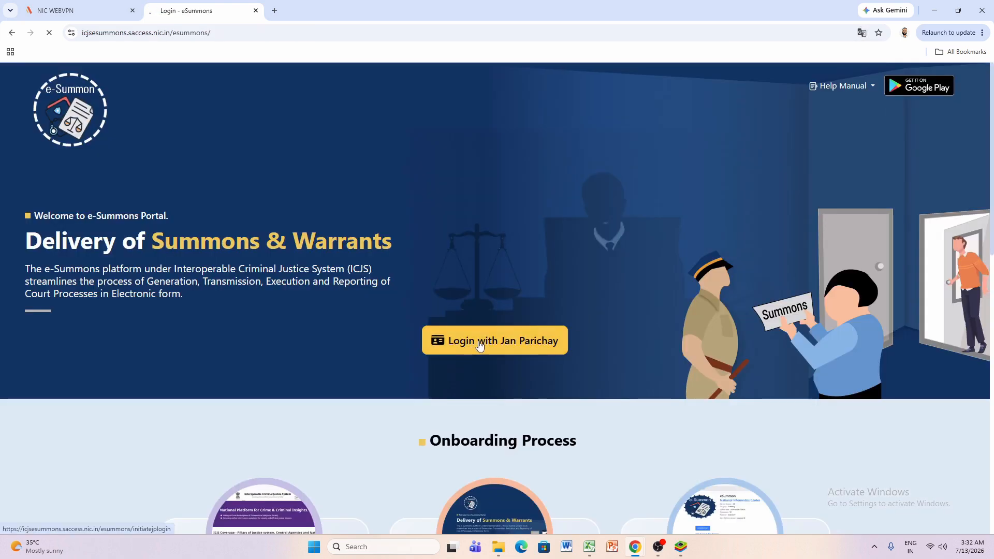
click(480, 345)
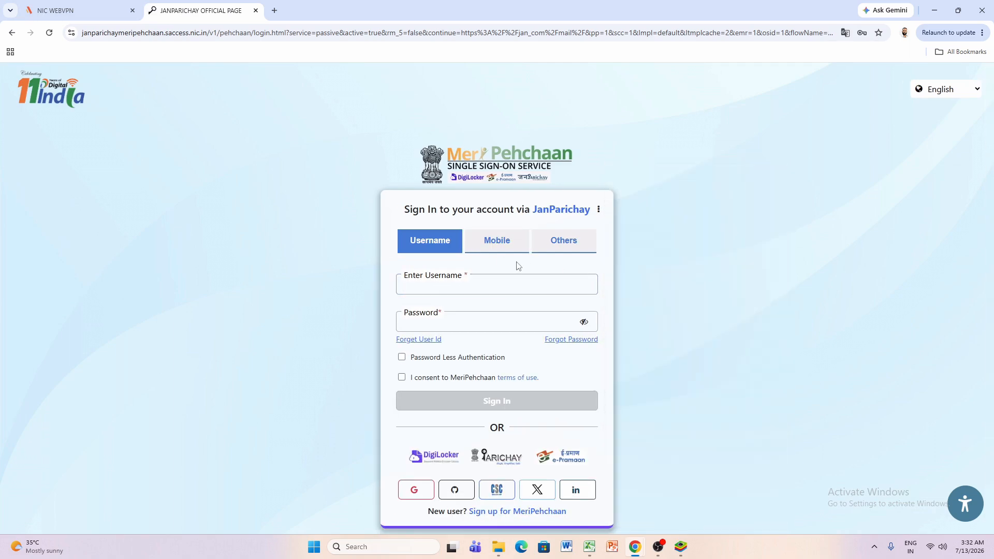
Step: Sign in to MeriPehchaan by mobile number with password-less authentication, accepting the terms
click(497, 247)
click(494, 286)
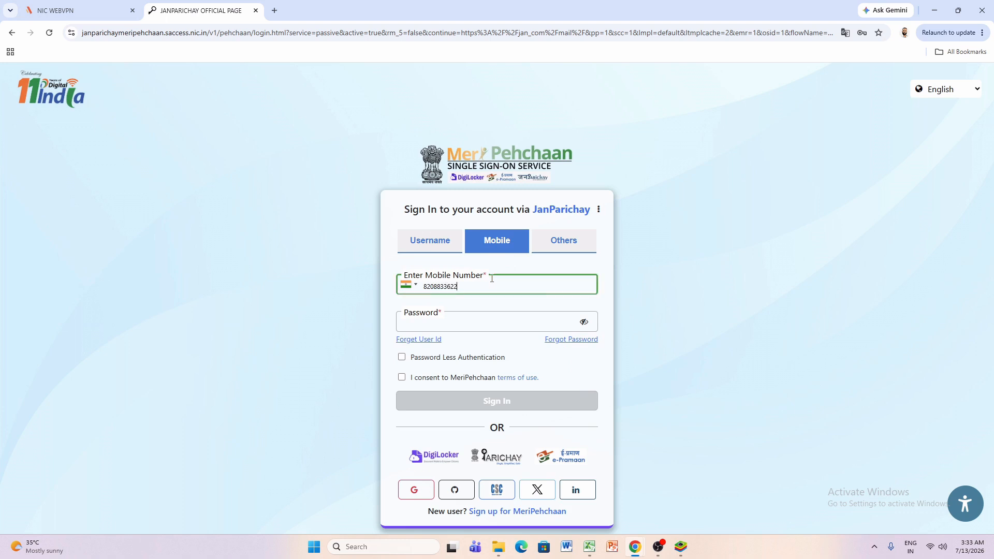
click(402, 357)
click(402, 344)
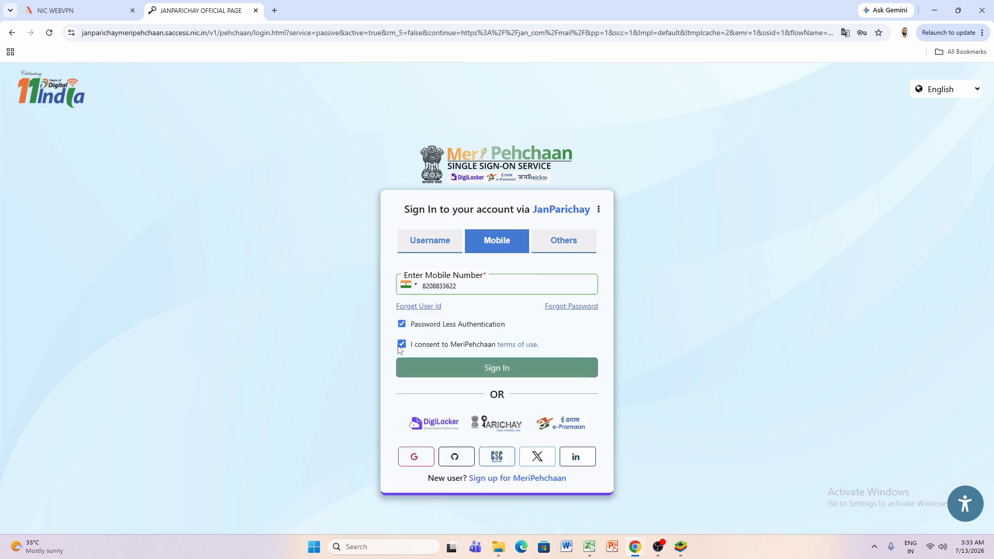
click(462, 371)
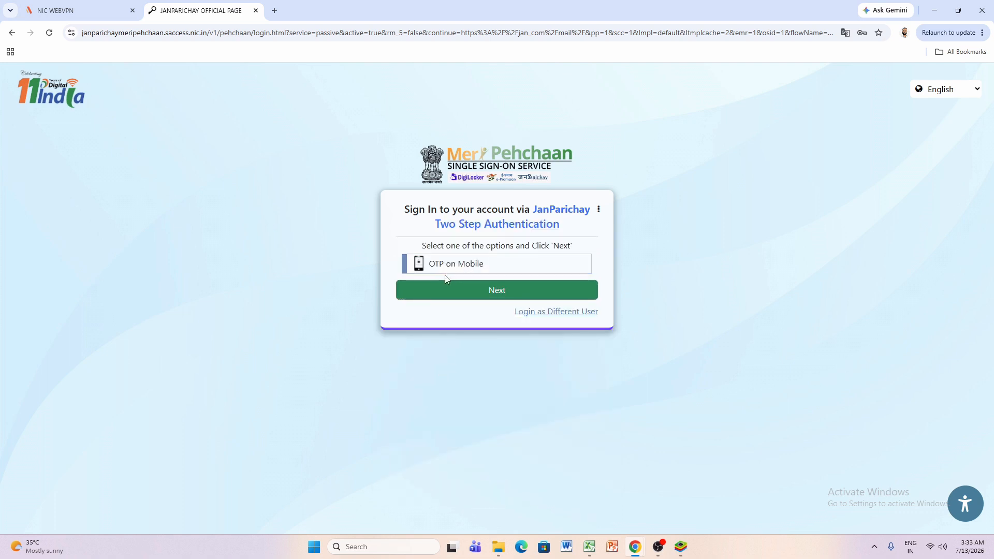
Step: Choose OTP on Mobile, then enter and submit the received one-time code
click(462, 269)
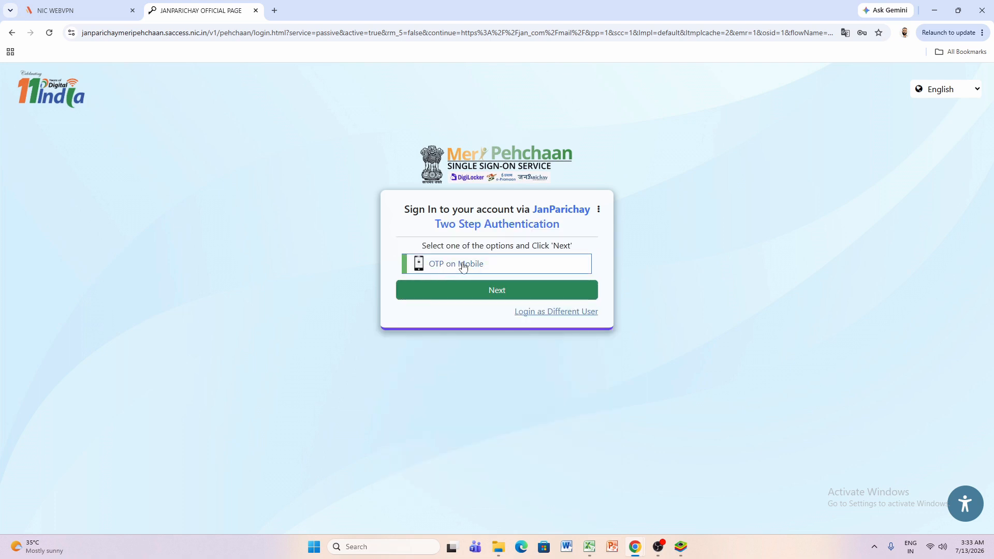
click(506, 295)
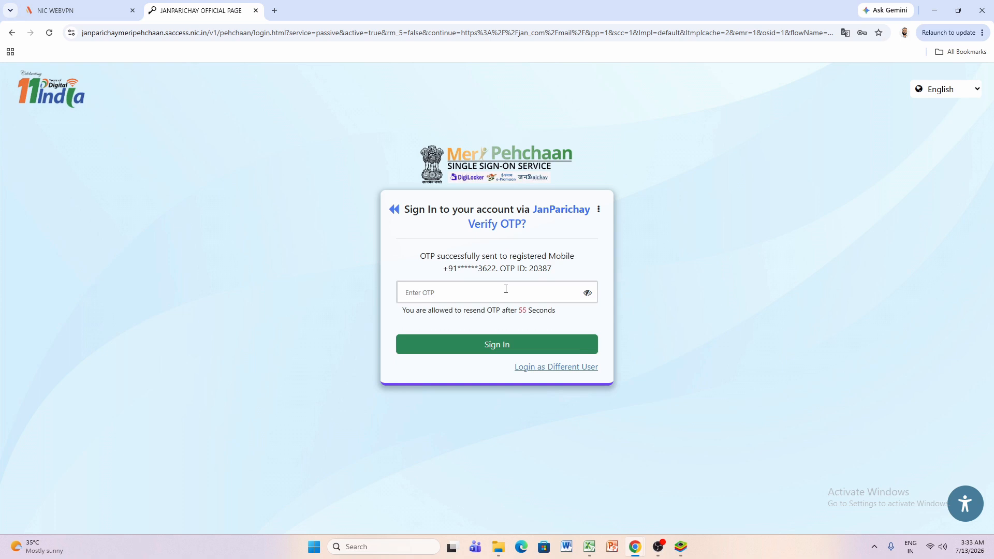
click(477, 298)
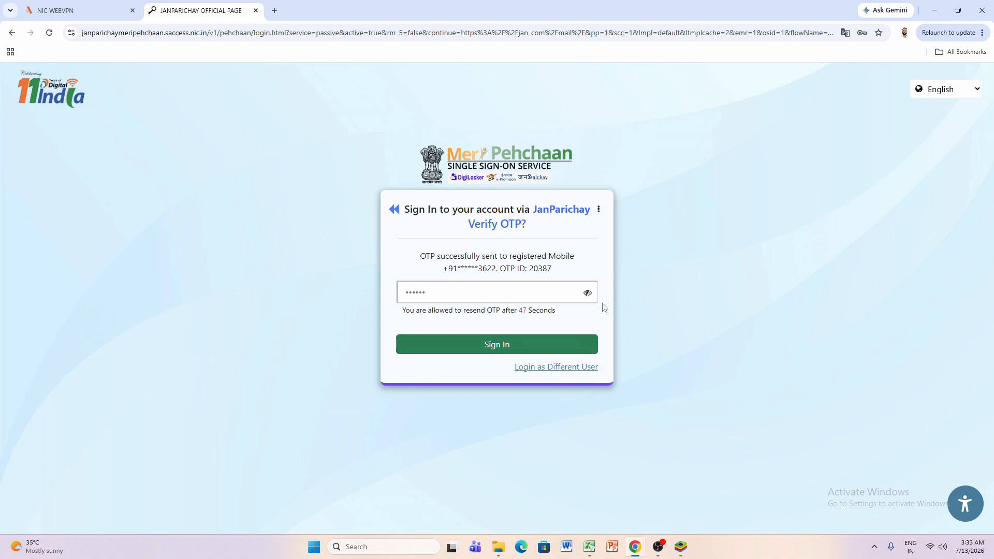
click(587, 294)
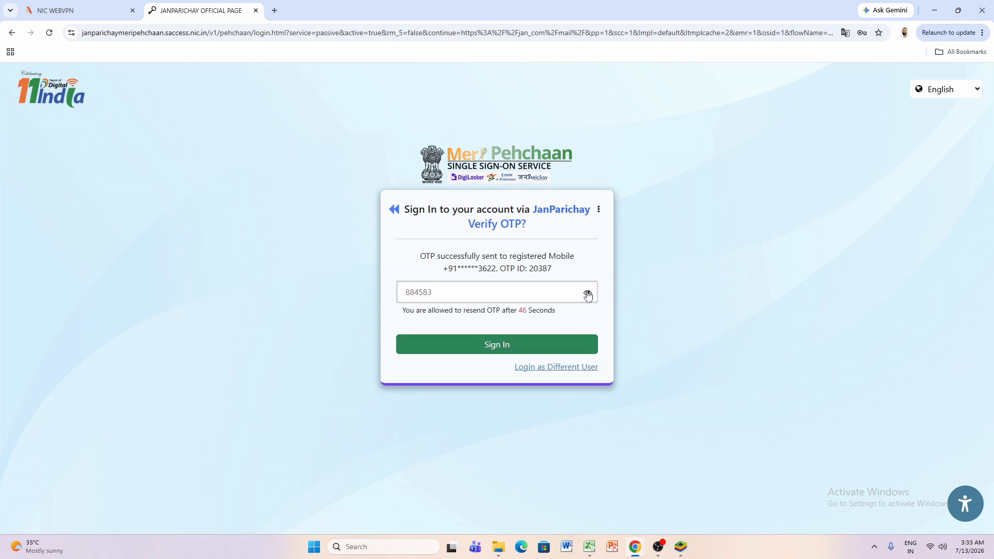
click(494, 350)
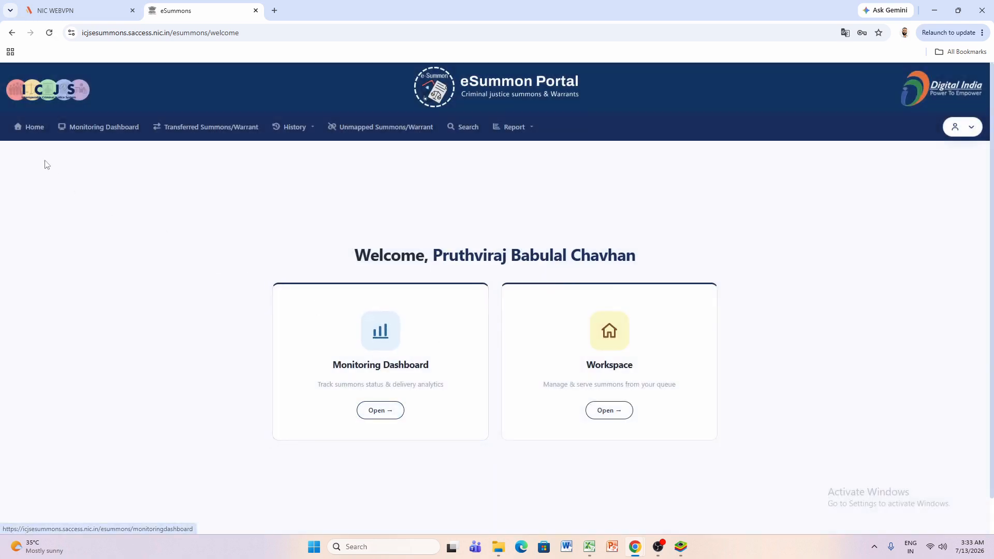
Step: From the Home dashboard, open the 71 processes pending for allocation
click(28, 128)
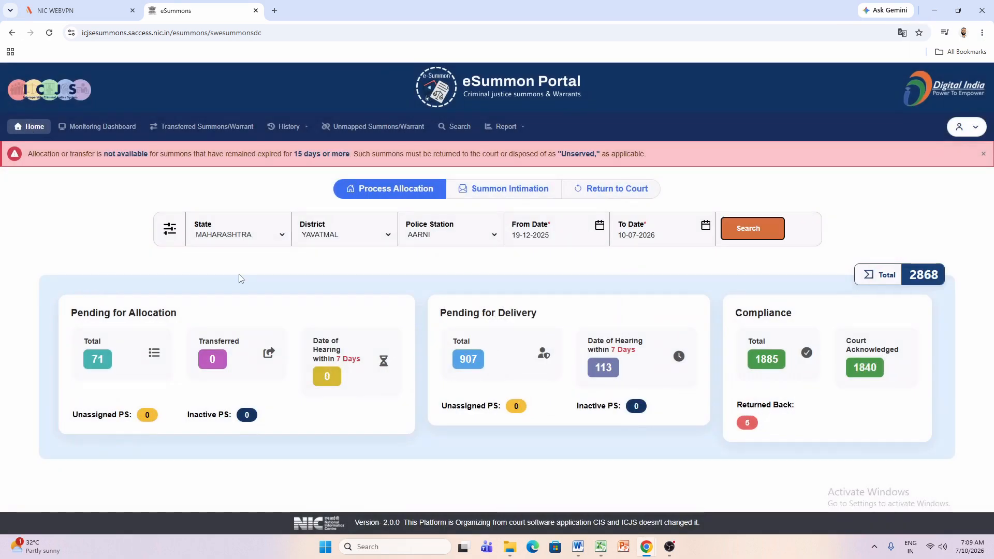
click(96, 359)
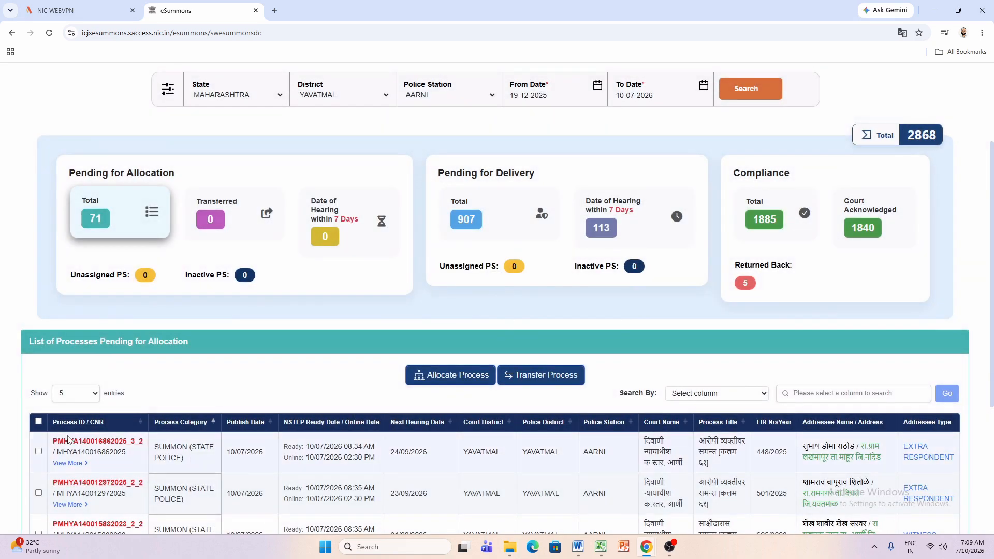
scroll(139, 379, down, 2)
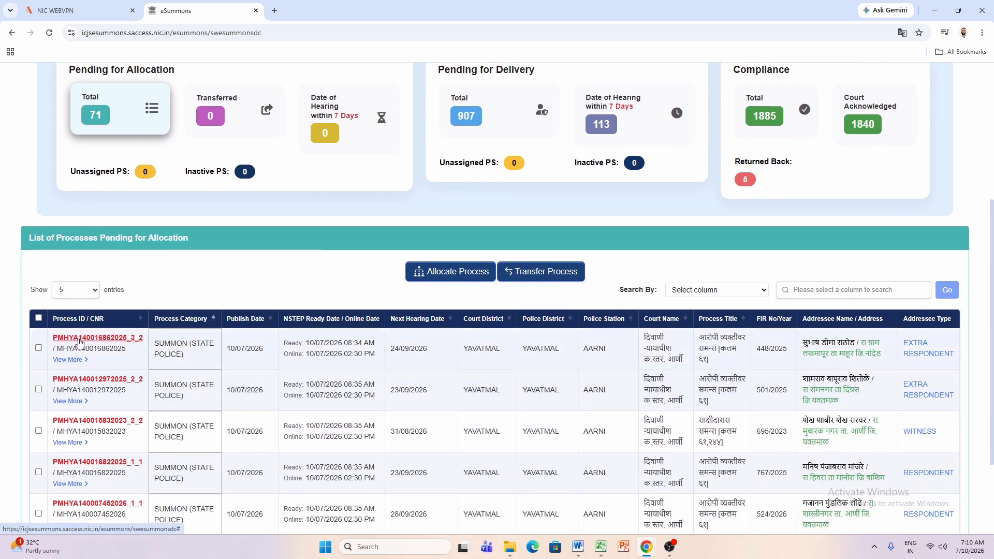
click(38, 347)
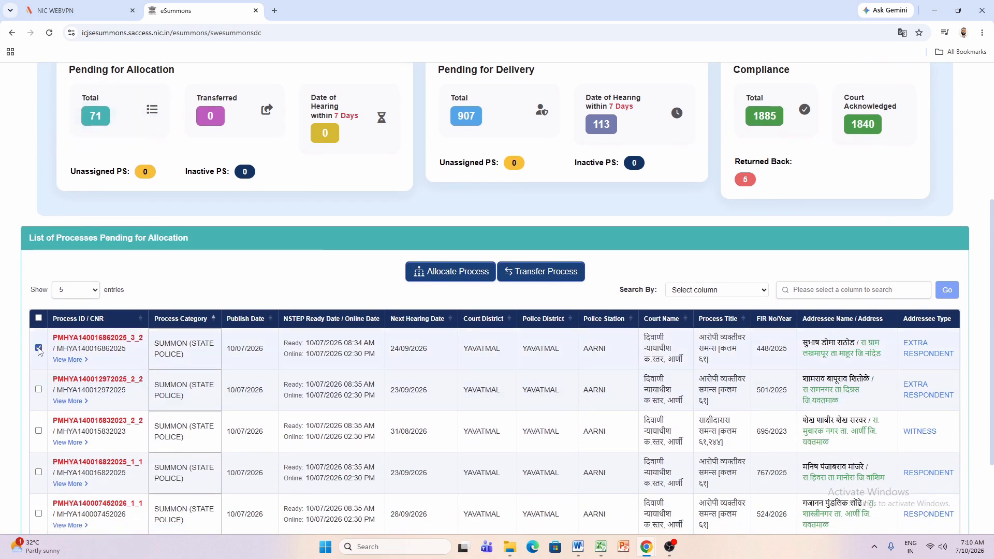
click(452, 276)
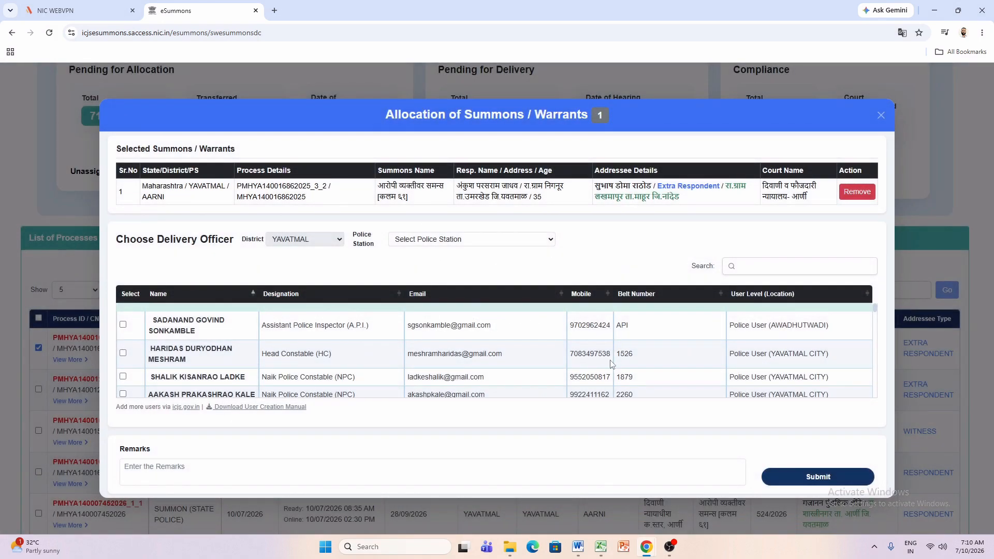
Step: Filter officers to AARNI police station, search the constable by name and tick him
click(478, 242)
click(482, 265)
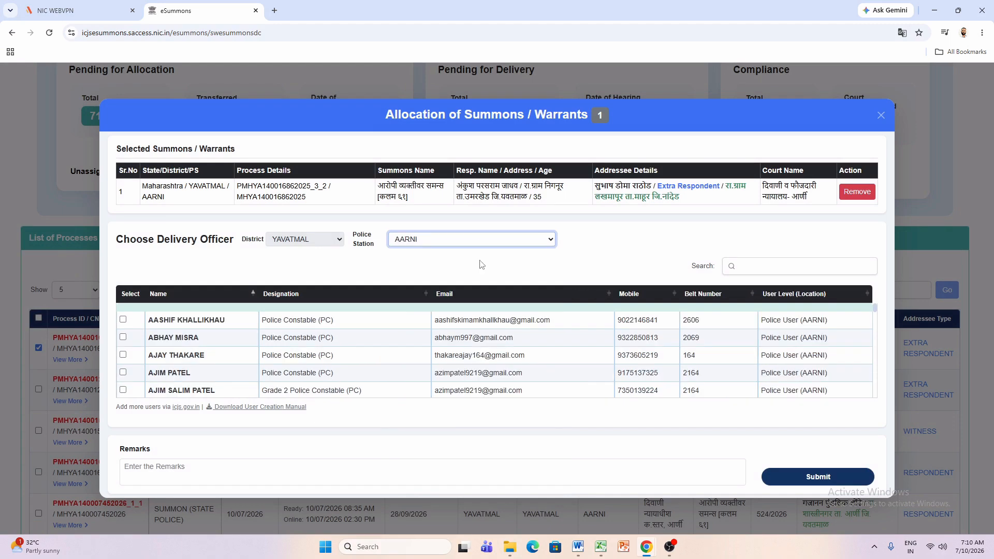
click(491, 265)
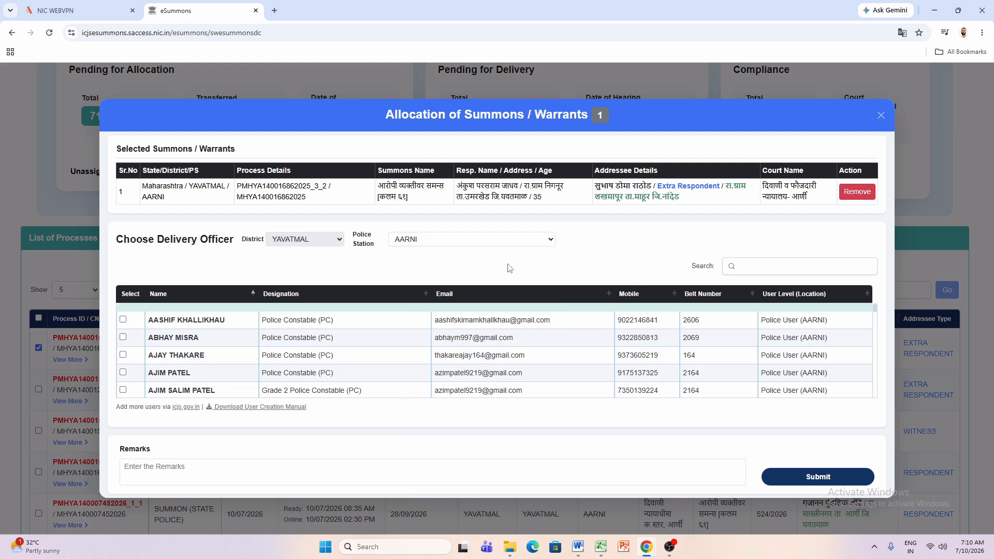
click(772, 268)
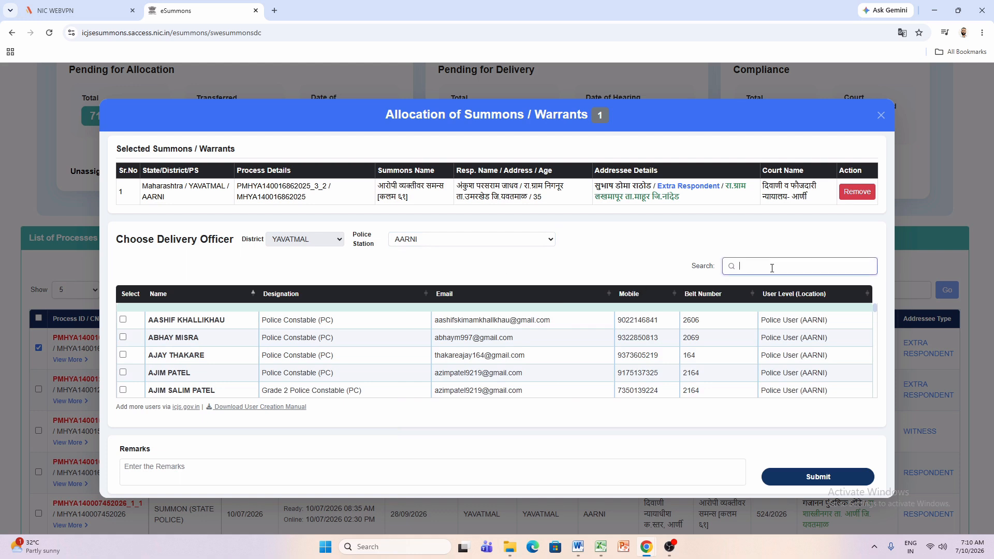
text(ajay)
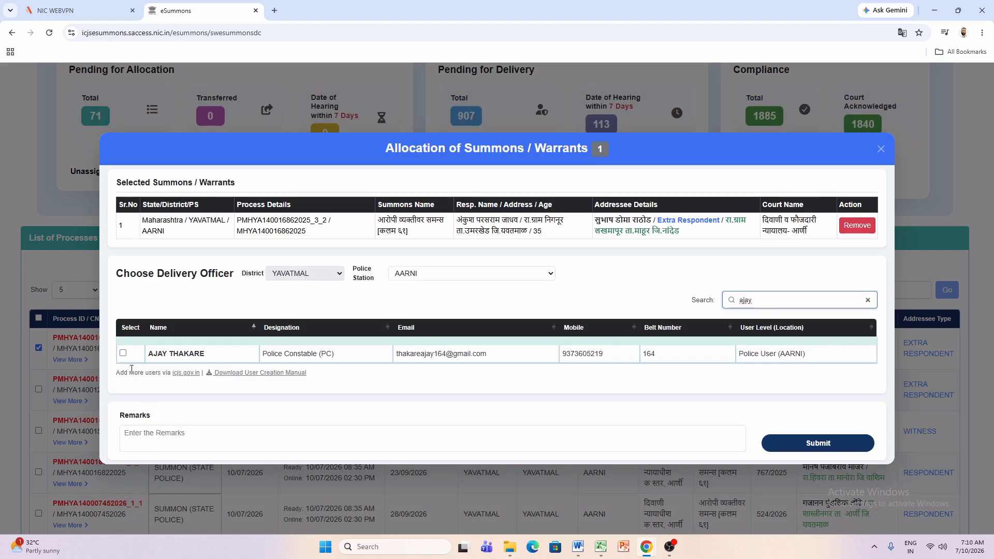
click(123, 353)
click(247, 439)
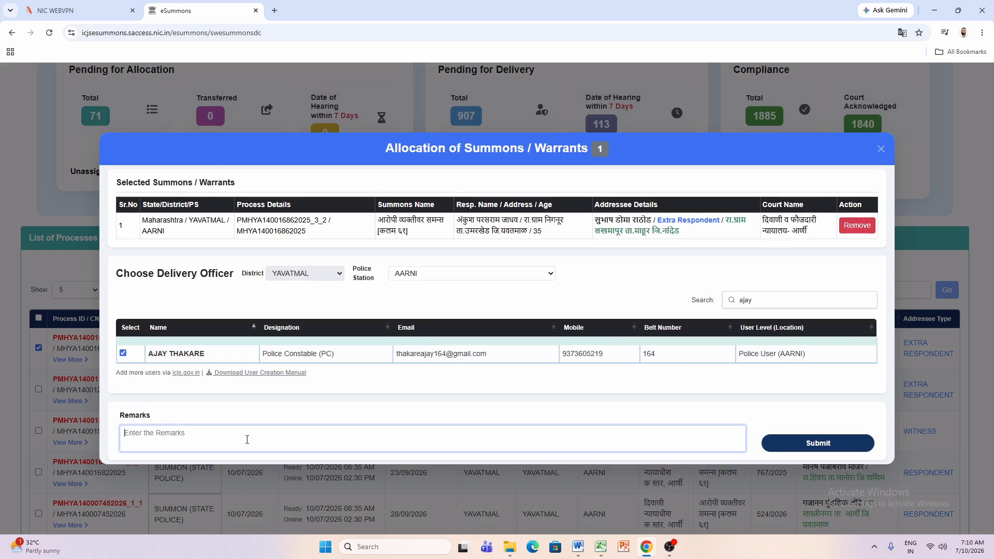
Step: Enter remark 'tamil karun info court parat', submit, and acknowledge the success message
text(tam)
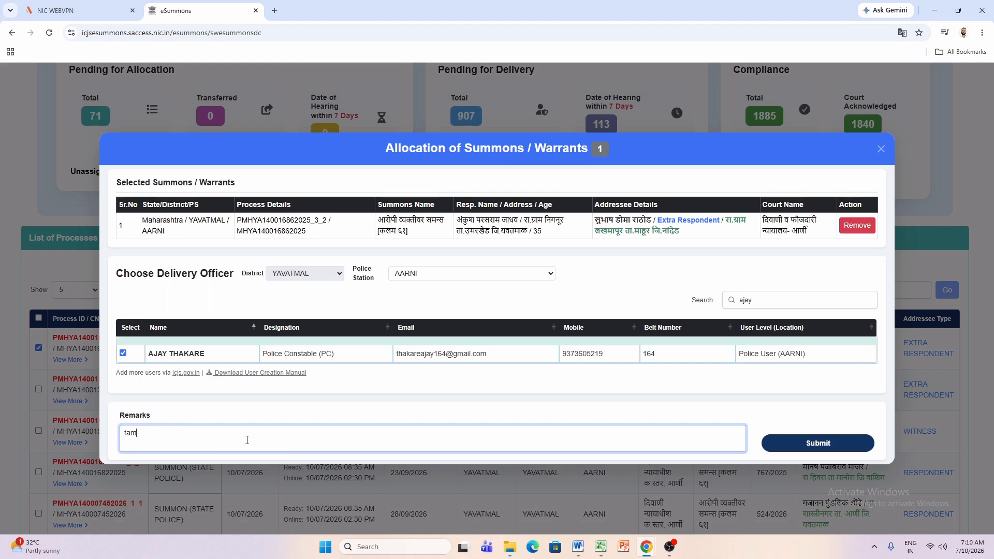
text(il karun info co)
text(un info cou)
text(rt parat)
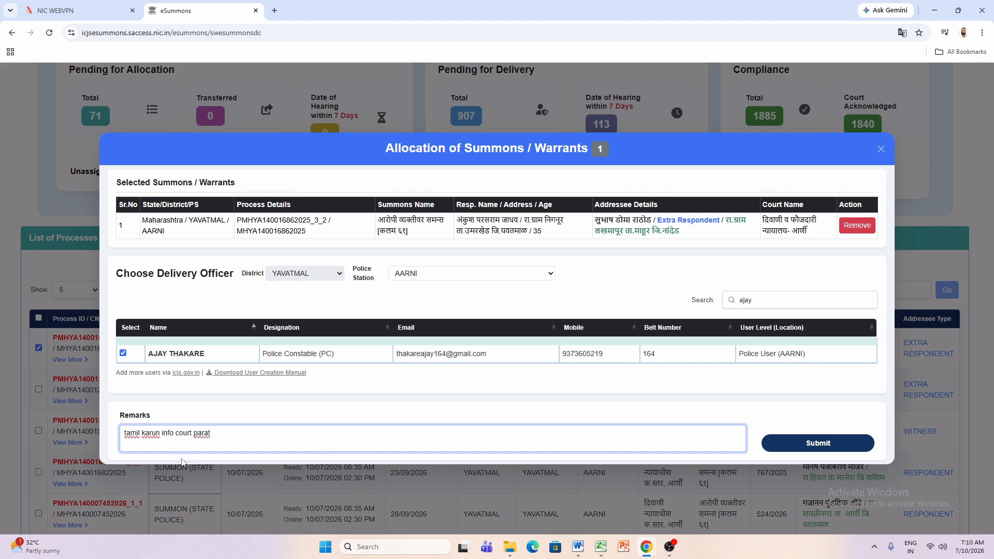
drag(211, 433, 124, 436)
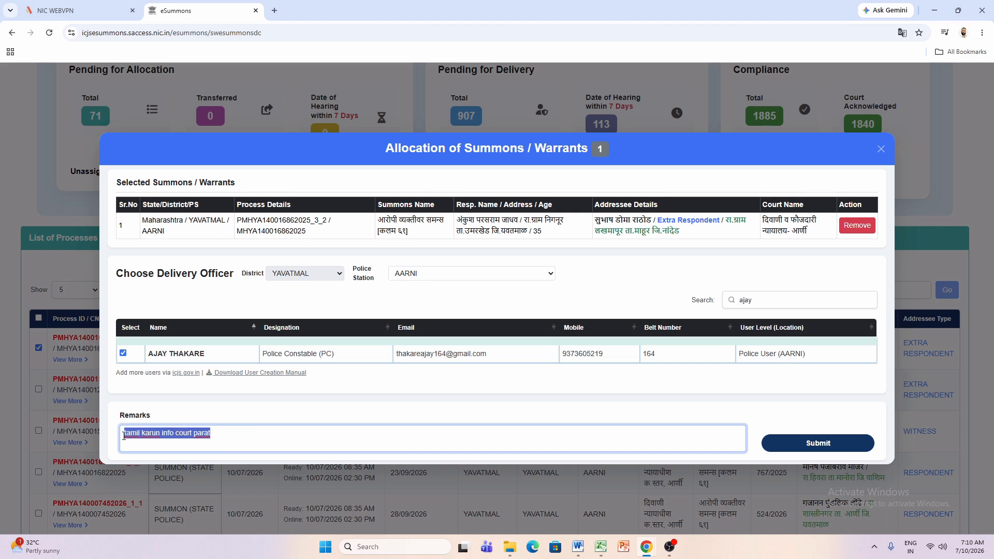
click(818, 444)
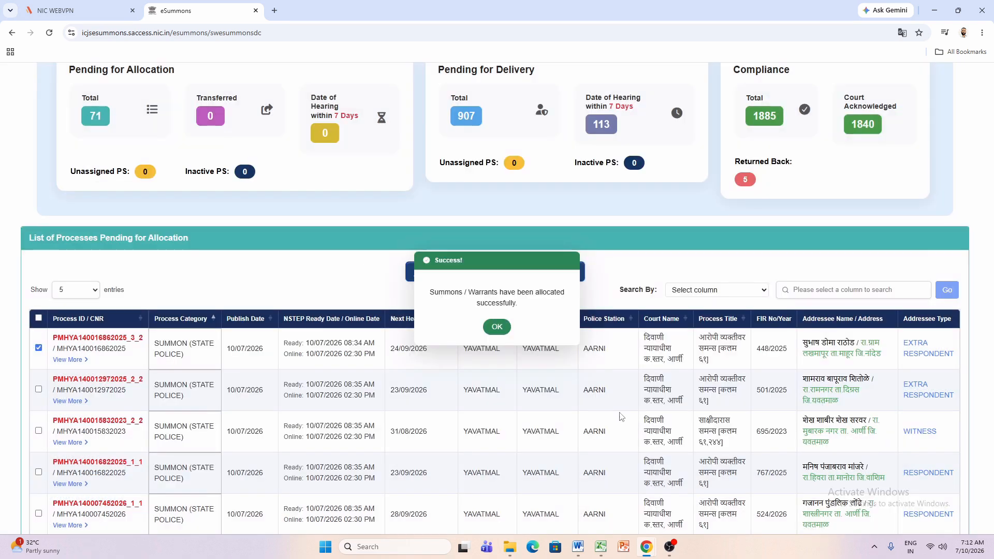
click(499, 332)
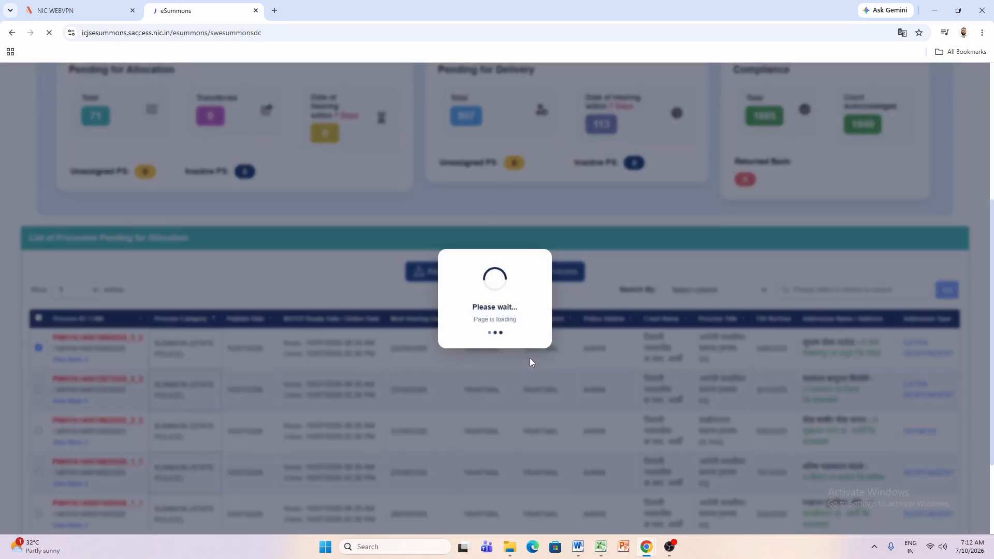